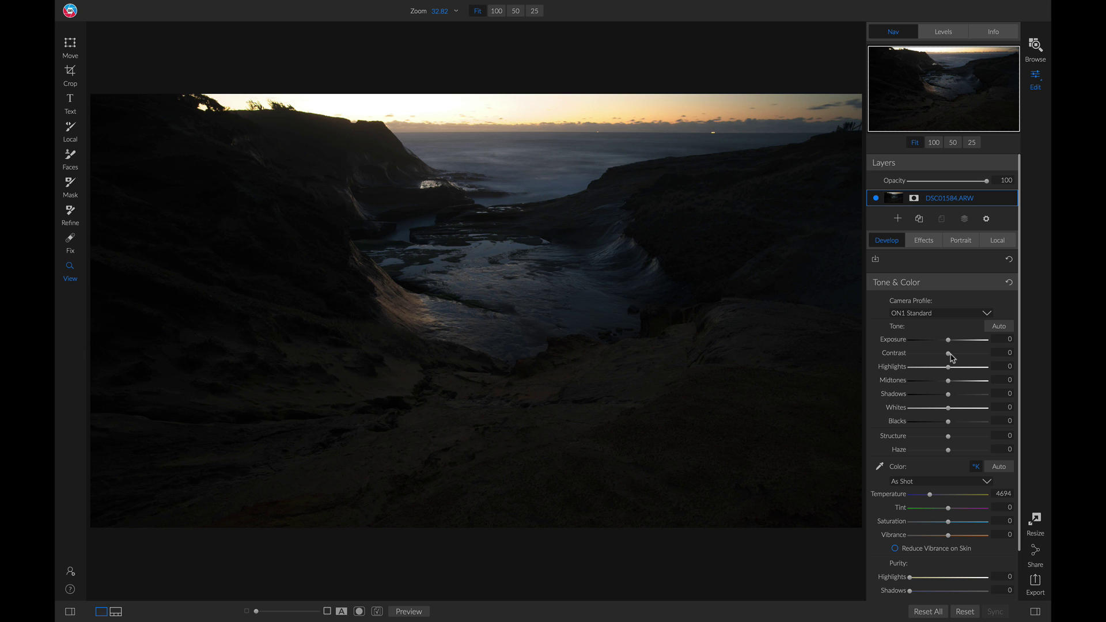
# - In Tone & Color, set Contrast -100, Midtones 17, Shadows 14 and Blacks -15
pyautogui.moveTo(949, 356); pyautogui.dragTo(897, 357)
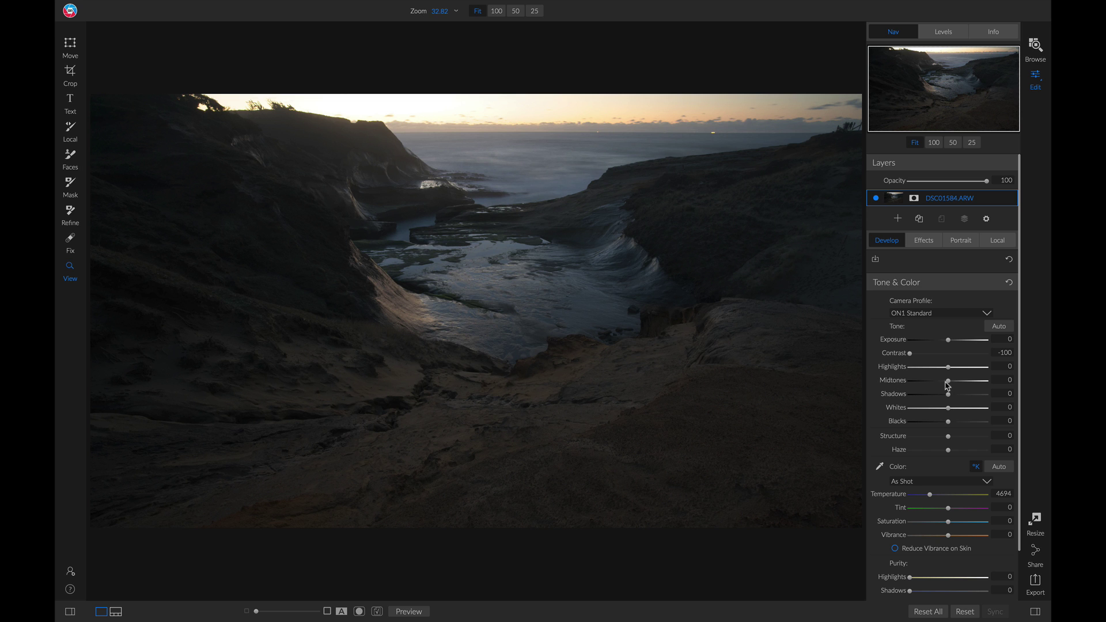
pyautogui.moveTo(949, 383); pyautogui.dragTo(955, 398)
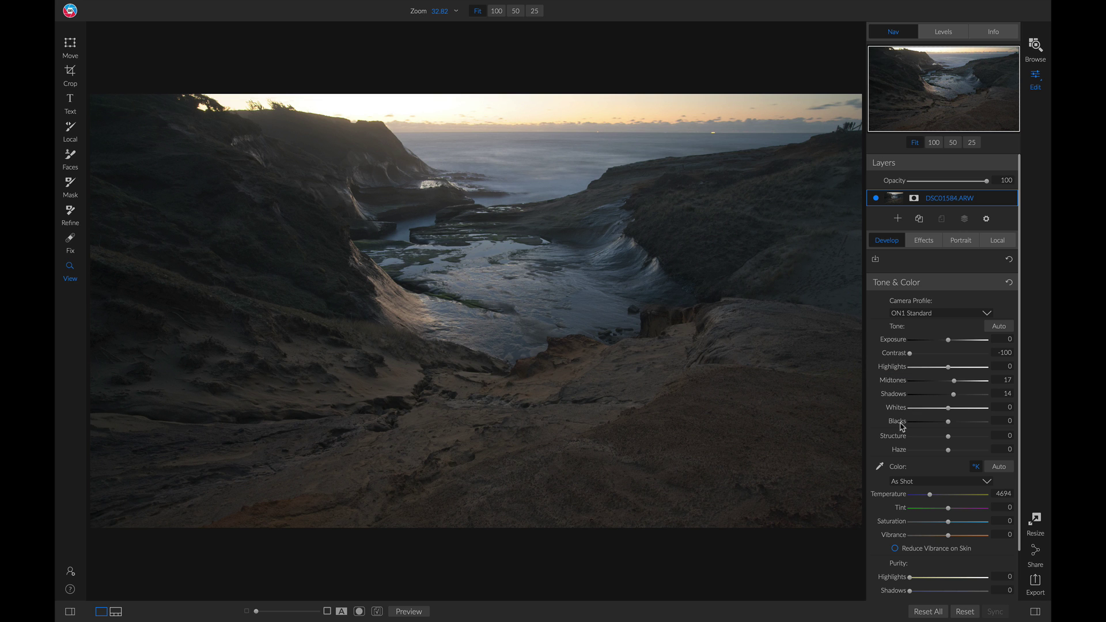
pyautogui.moveTo(948, 424); pyautogui.dragTo(943, 426)
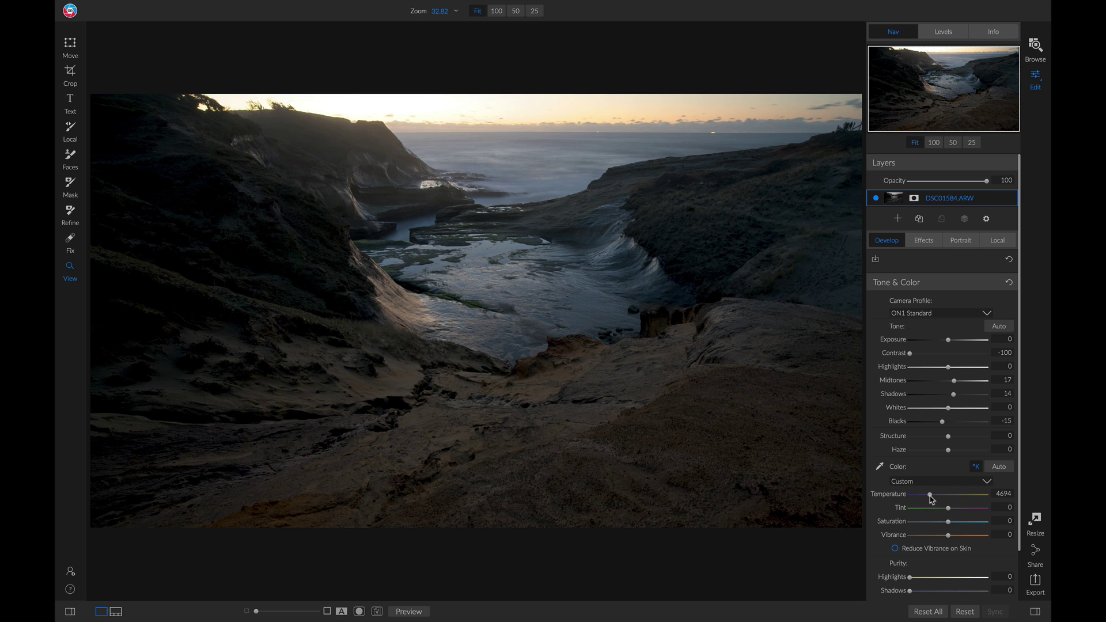
# - Warm the Temperature to 5025 and toggle the preview to compare against the original
pyautogui.moveTo(929, 496); pyautogui.dragTo(932, 496)
pyautogui.press('\\')
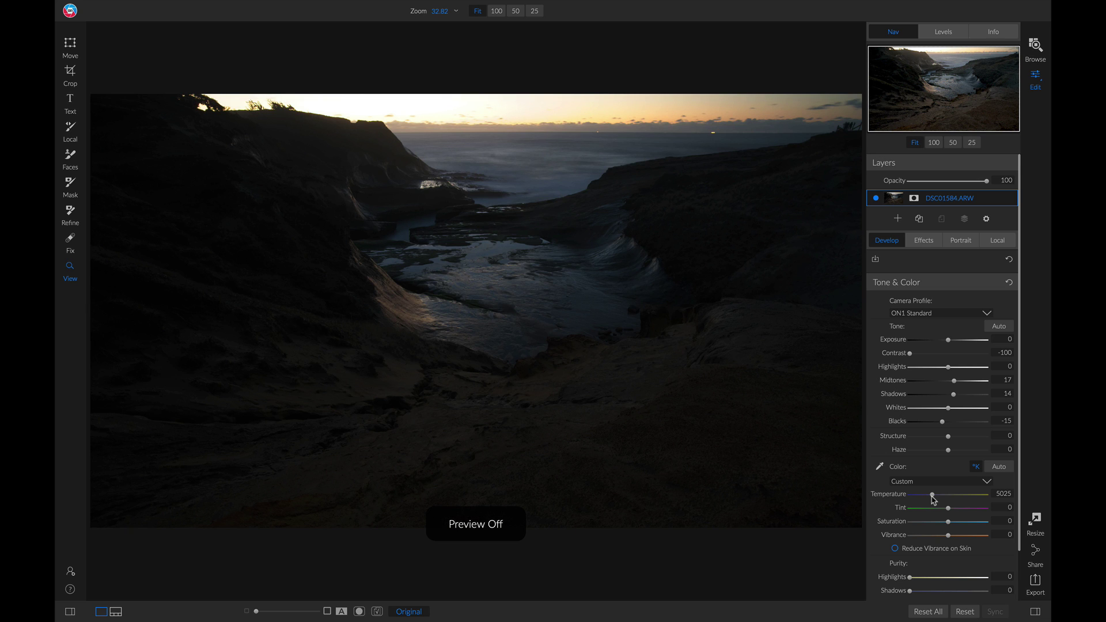
pyautogui.press('\\')
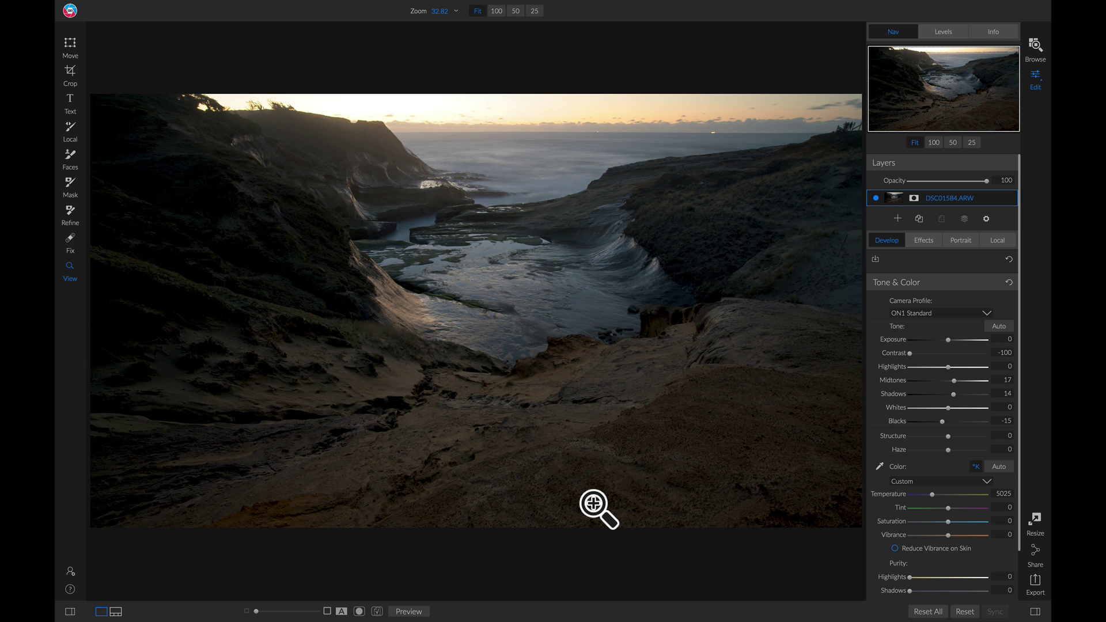
# - Add a Dynamic Contrast filter in Effects, compare it off and on, and switch to the Mask brush
pyautogui.click(925, 240)
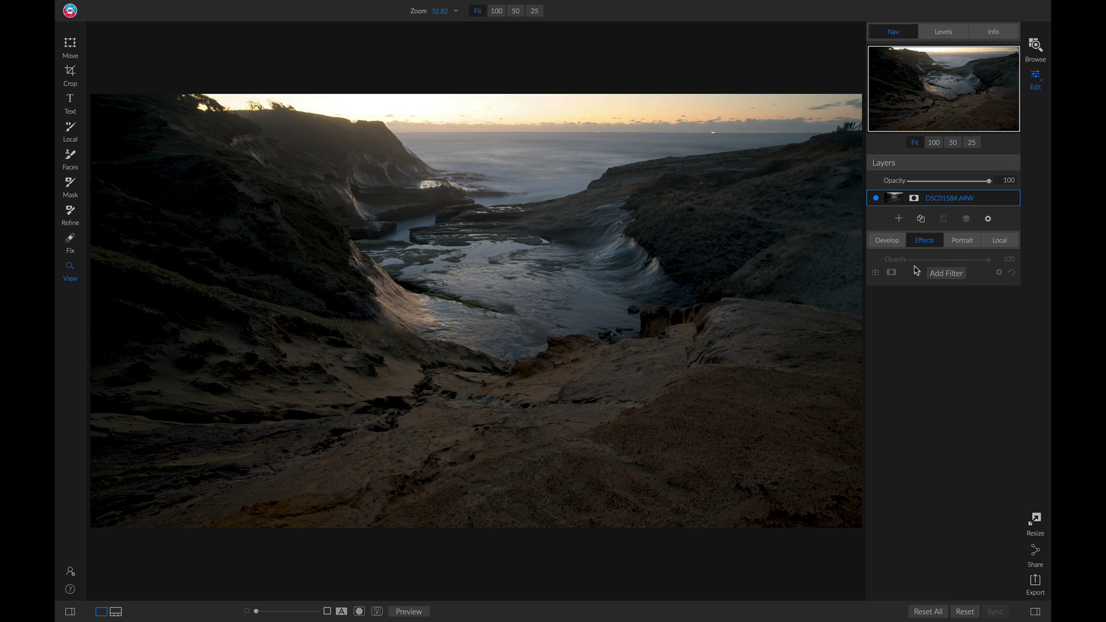
pyautogui.click(941, 275)
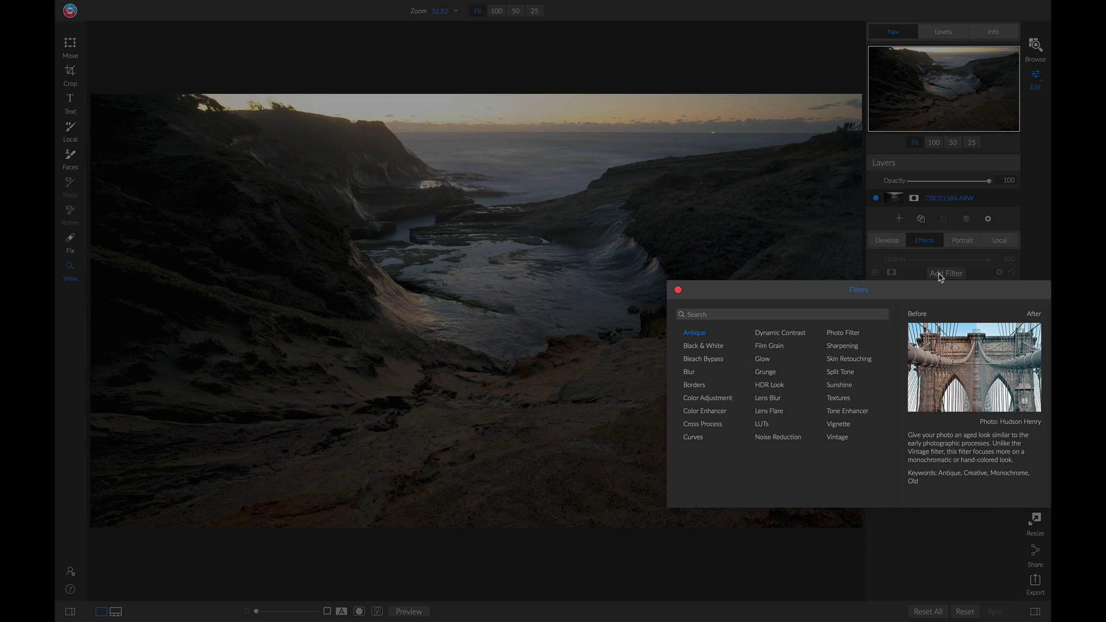
pyautogui.click(784, 336)
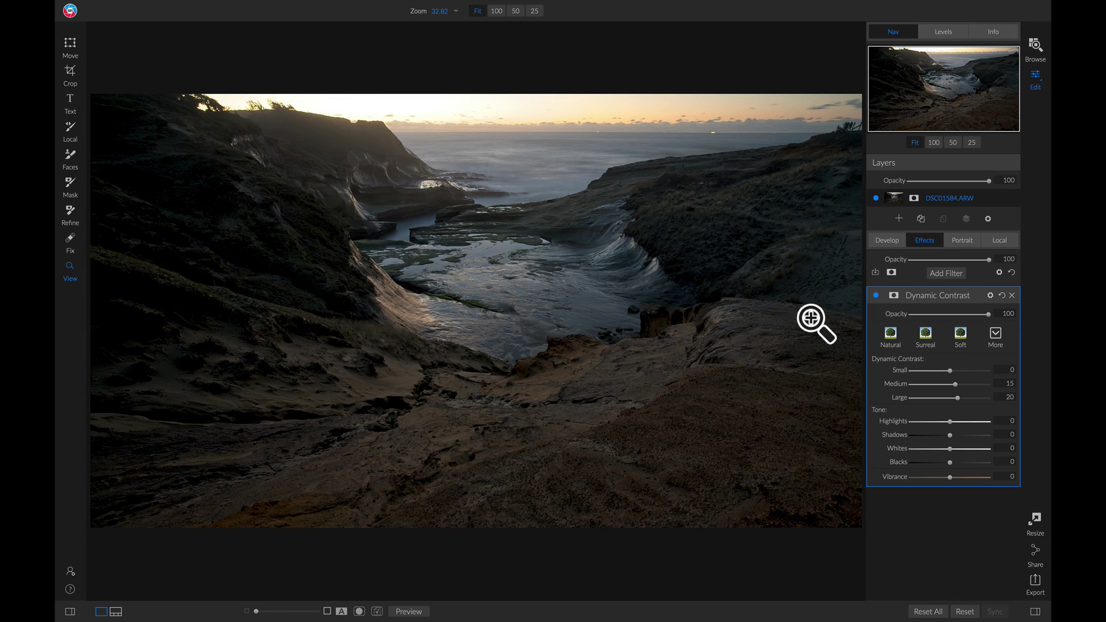
pyautogui.click(876, 296)
pyautogui.click(876, 296)
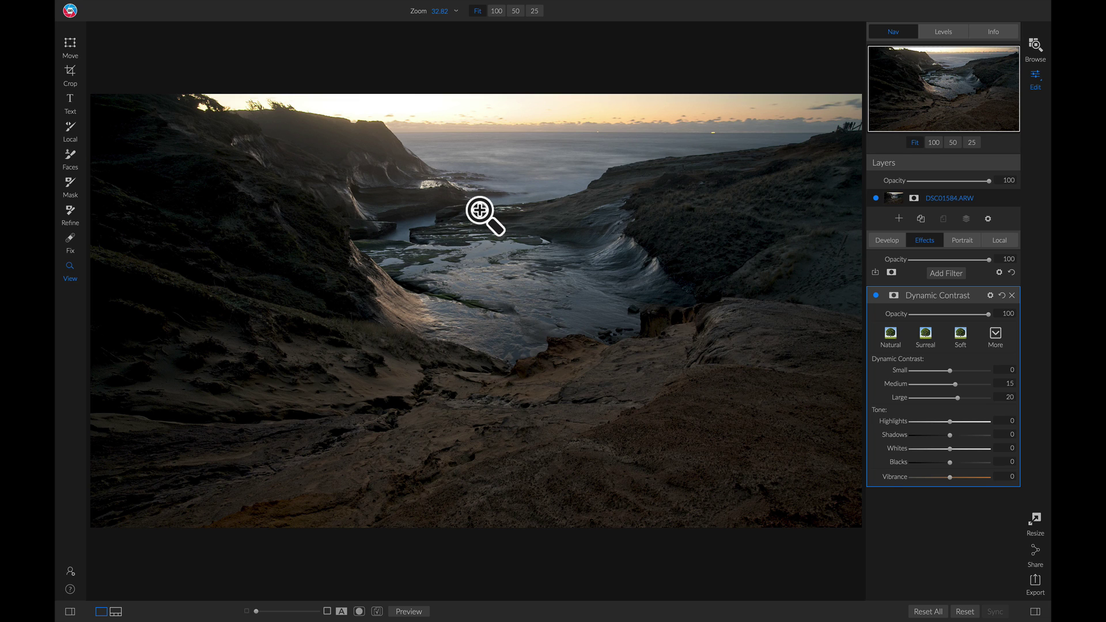
pyautogui.press('b')
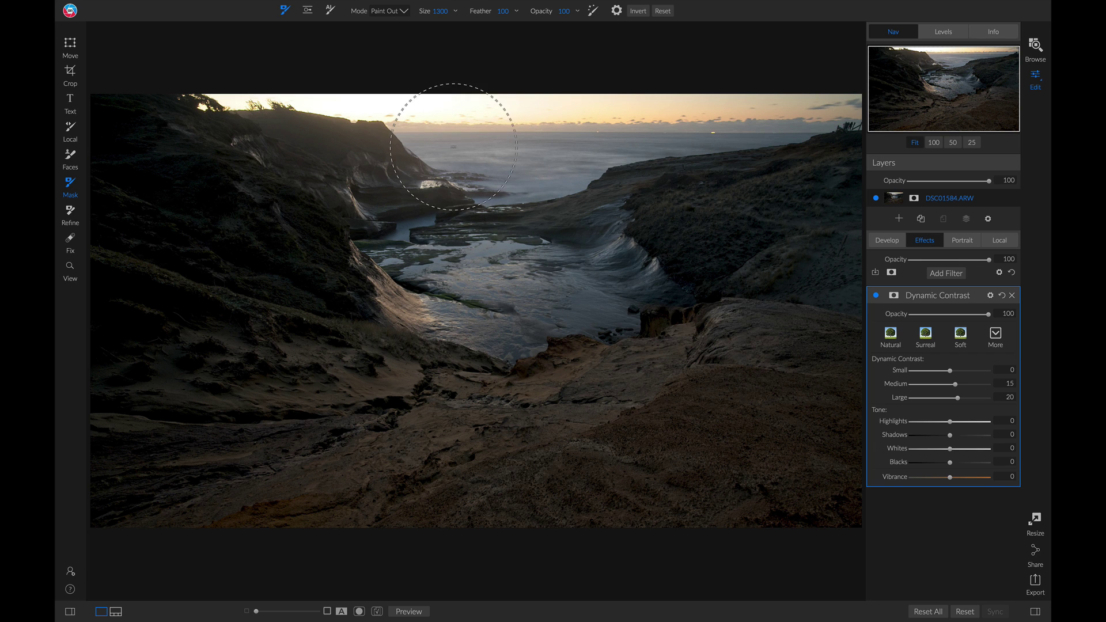
# - Paint Dynamic Contrast out of the right cliff with a size-800 brush and raise Small to 17
pyautogui.press('[')
pyautogui.press('[')
pyautogui.press('[')
pyautogui.press('[')
pyautogui.press('[')
pyautogui.moveTo(592, 204); pyautogui.dragTo(590, 203)
pyautogui.moveTo(951, 372); pyautogui.dragTo(957, 373)
pyautogui.click(876, 297)
pyautogui.click(876, 296)
# - Add a Sunshine filter, compare it off and on, and show its mask options
pyautogui.click(945, 273)
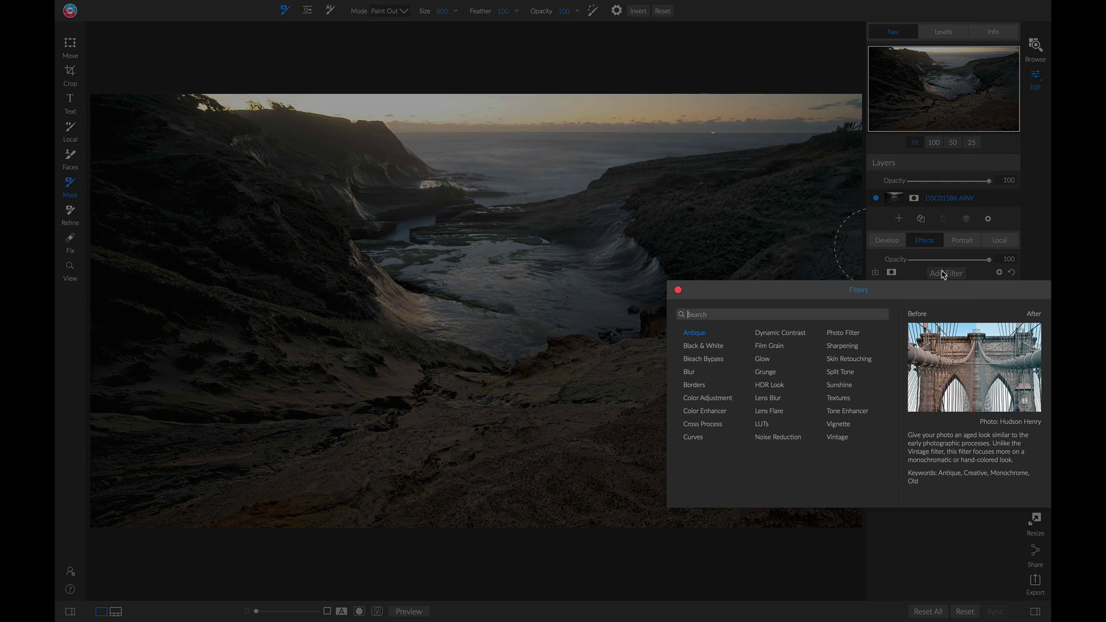
pyautogui.click(841, 385)
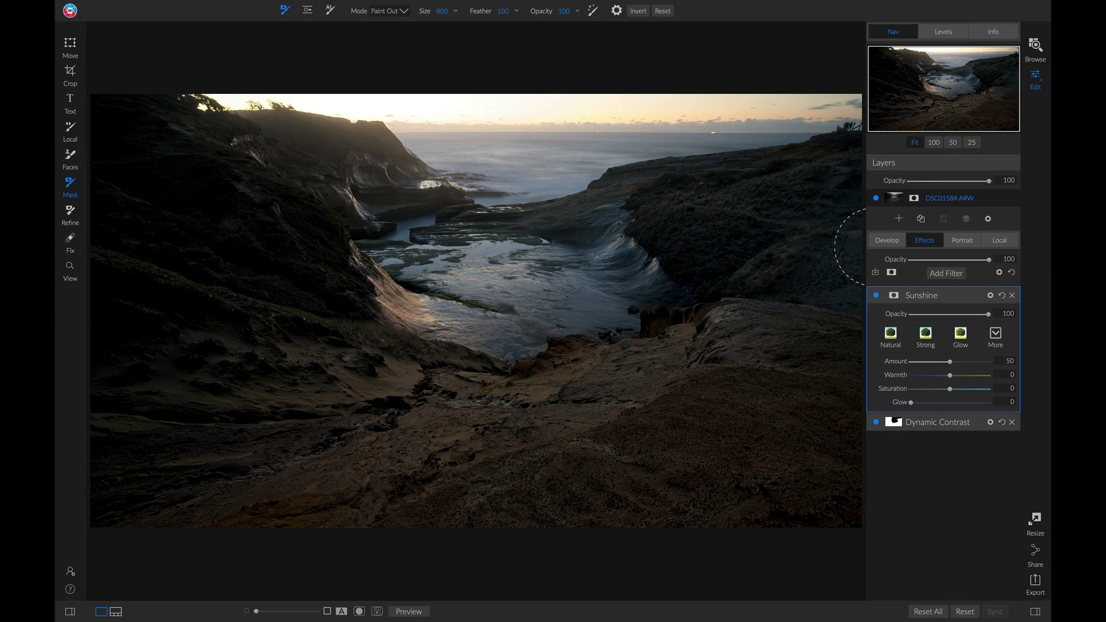
pyautogui.click(876, 297)
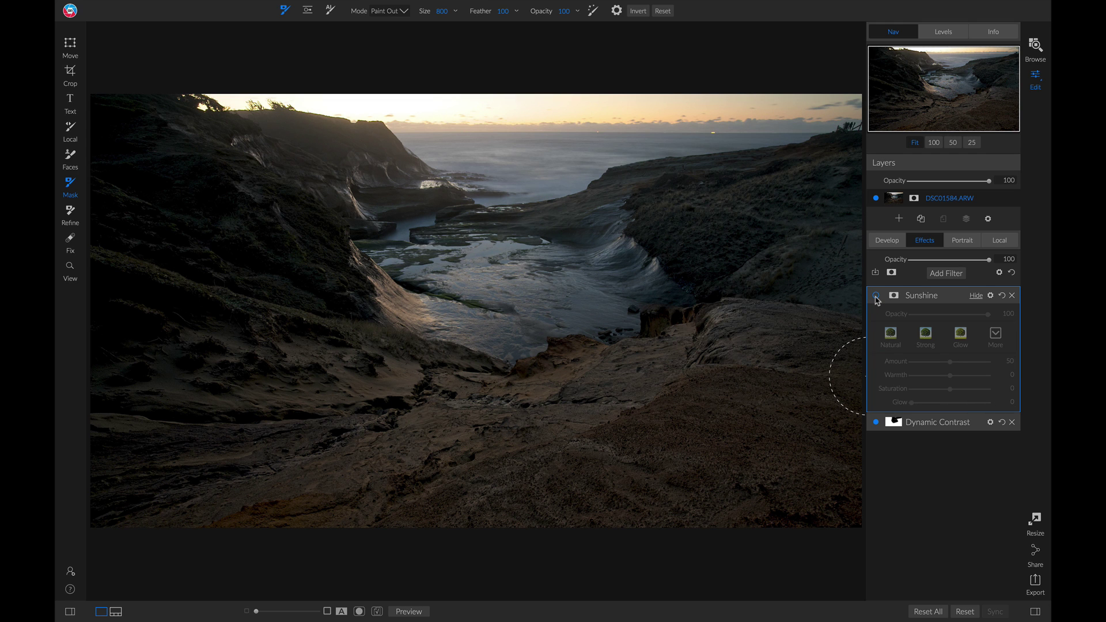
pyautogui.click(876, 296)
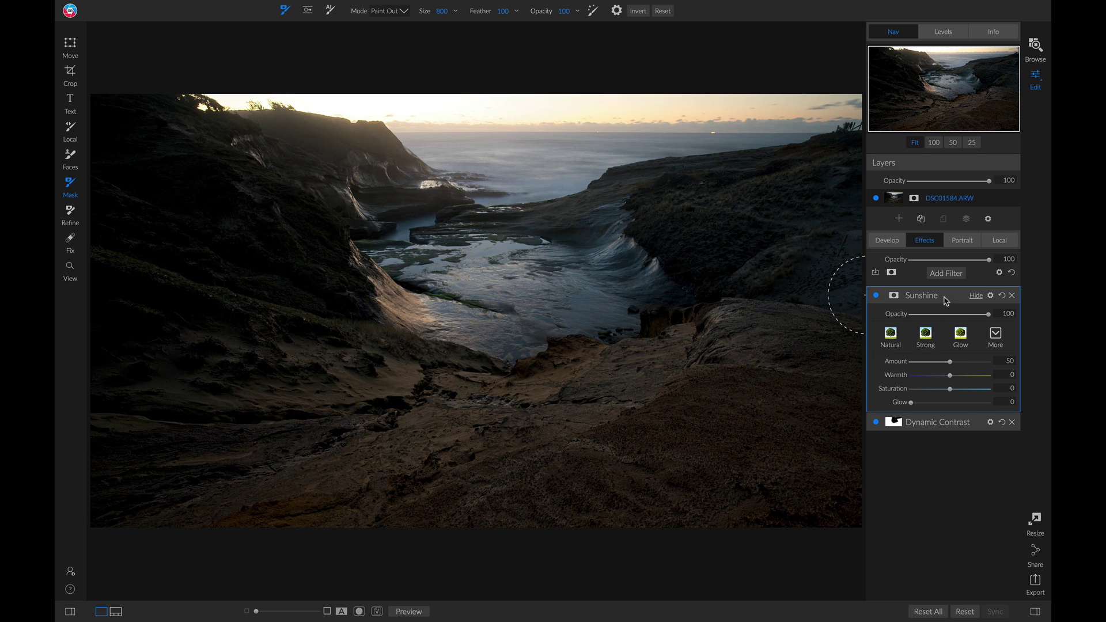
pyautogui.click(896, 301)
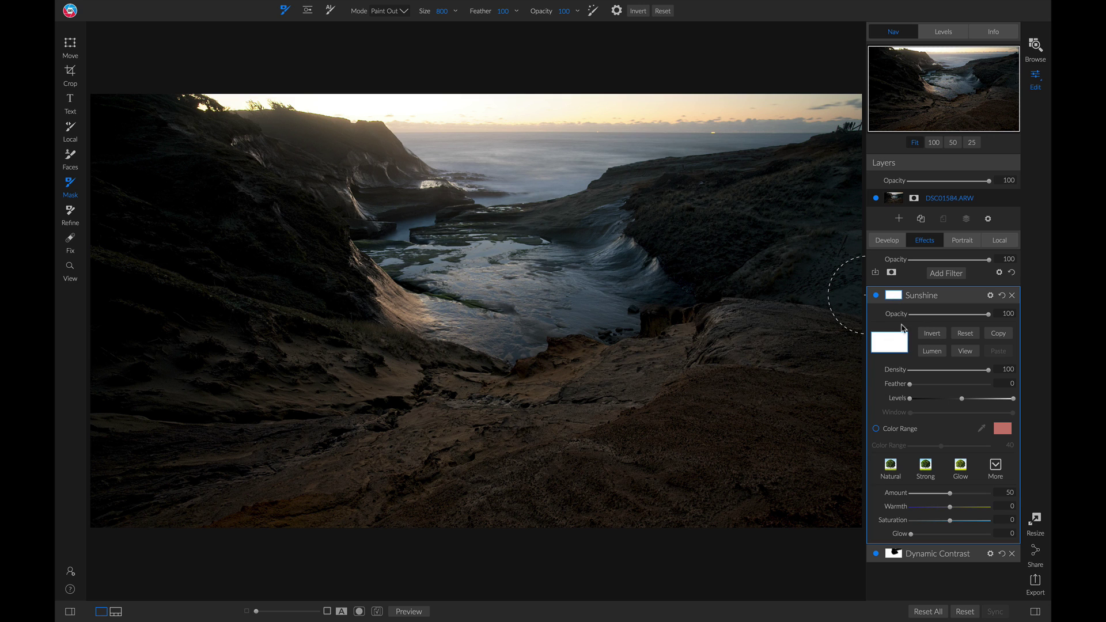
# - Invert the Sunshine mask and paint it in over the water, cliff edge, wave and seaside rocks
pyautogui.click(931, 336)
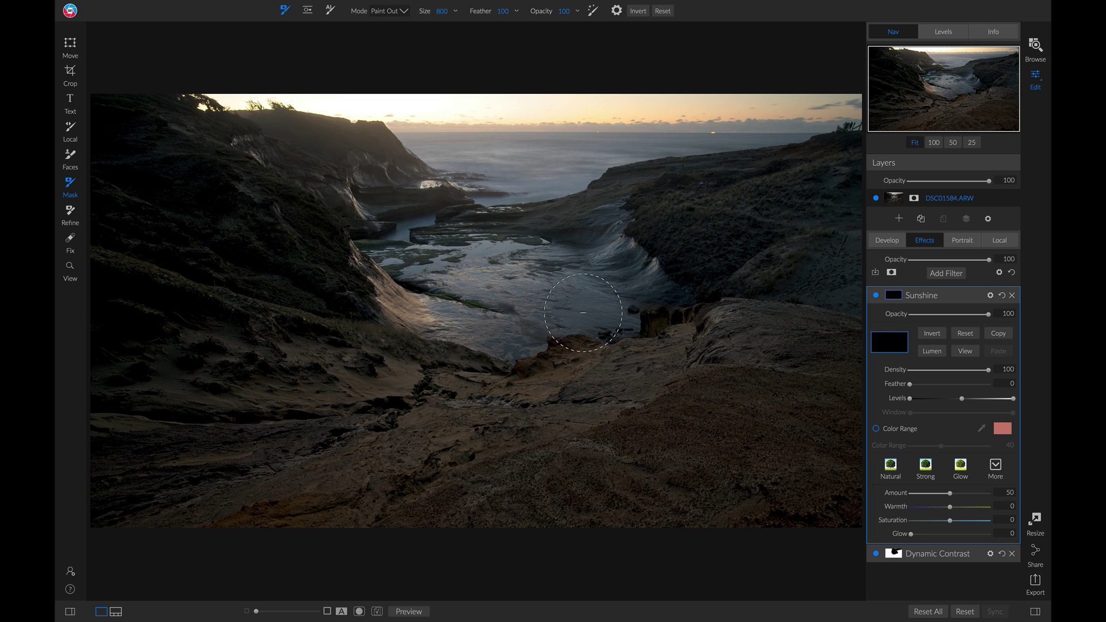
pyautogui.click(391, 11)
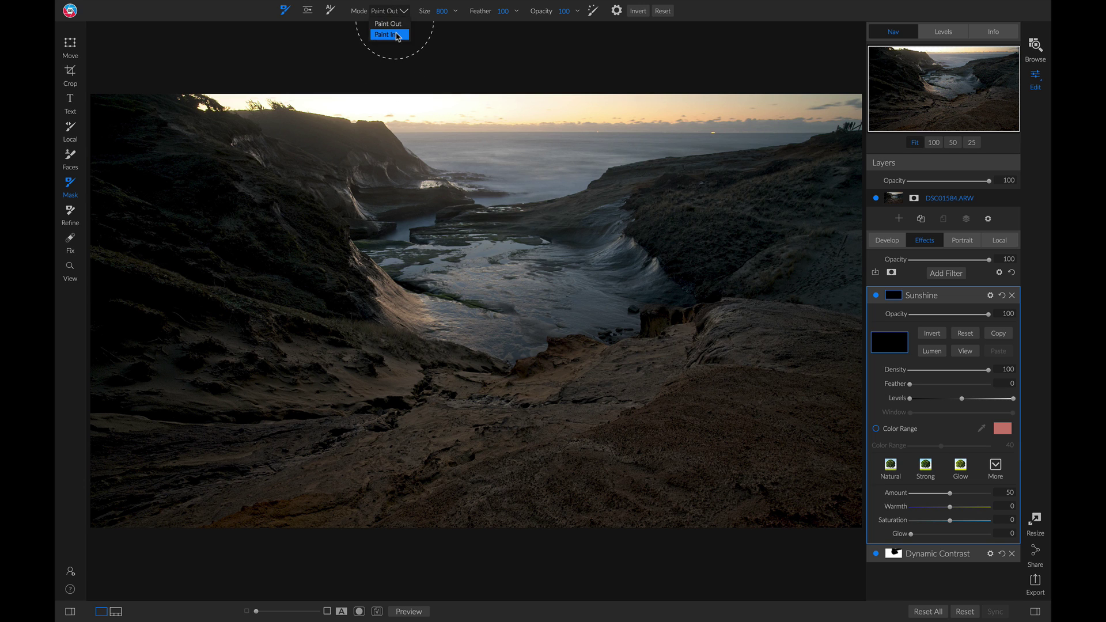
pyautogui.click(397, 35)
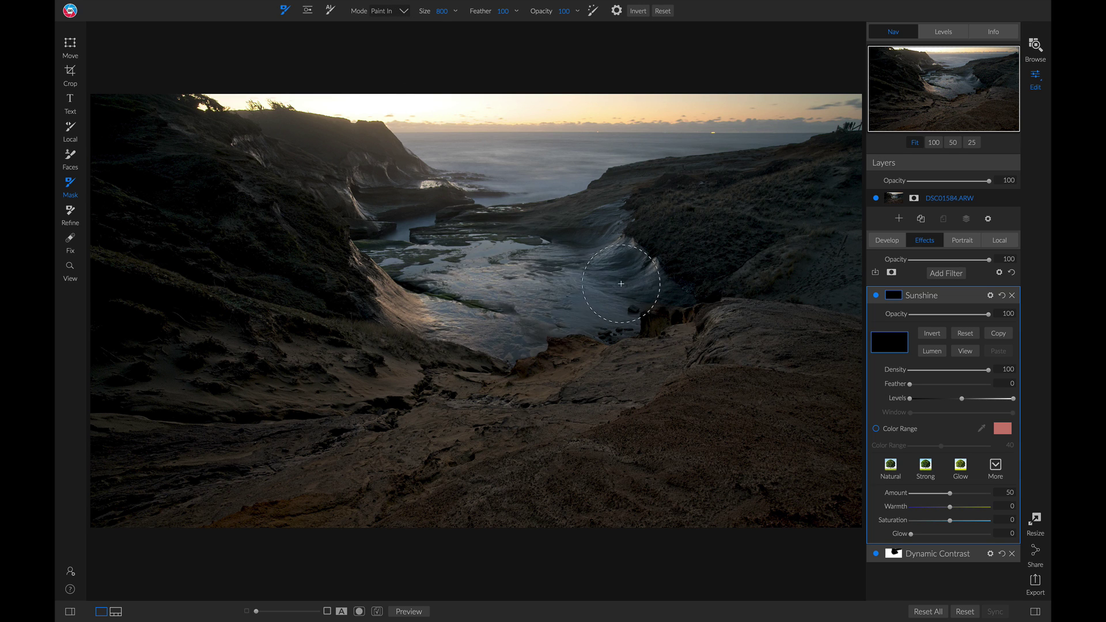
pyautogui.moveTo(540, 263); pyautogui.dragTo(393, 230)
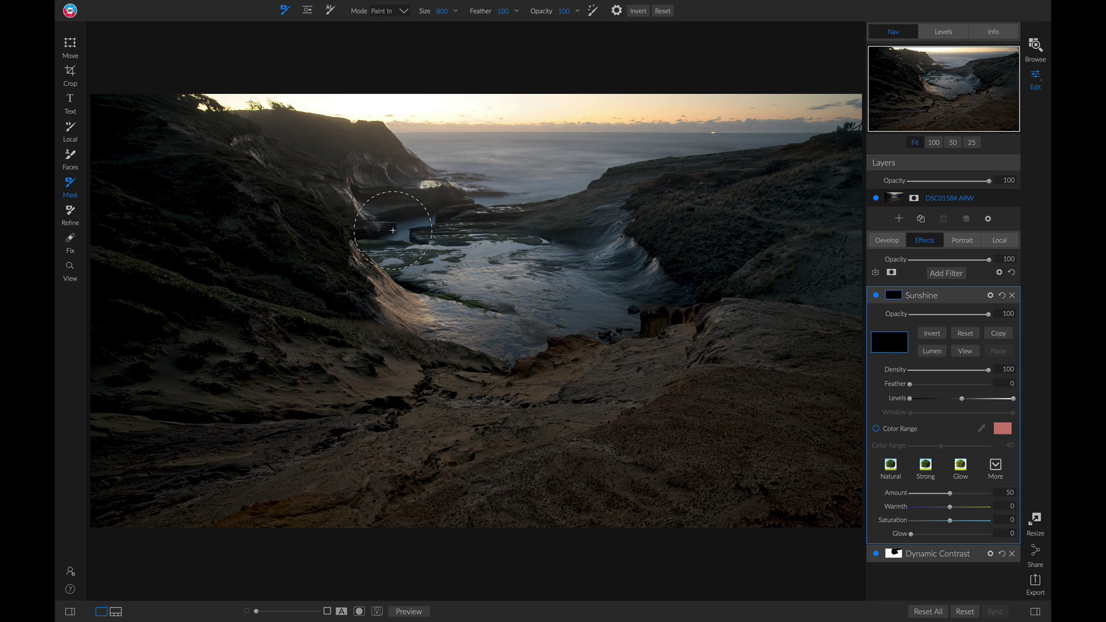
pyautogui.moveTo(415, 169)
pyautogui.mouseDown()
pyautogui.moveTo(566, 194)
pyautogui.moveTo(468, 178)
pyautogui.moveTo(264, 102)
pyautogui.moveTo(522, 119)
pyautogui.moveTo(849, 96)
pyautogui.moveTo(553, 156)
pyautogui.moveTo(808, 121)
pyautogui.moveTo(580, 159)
pyautogui.moveTo(387, 176)
pyautogui.moveTo(350, 198)
pyautogui.moveTo(379, 218)
pyautogui.moveTo(417, 302)
pyautogui.moveTo(507, 316)
pyautogui.mouseUp()
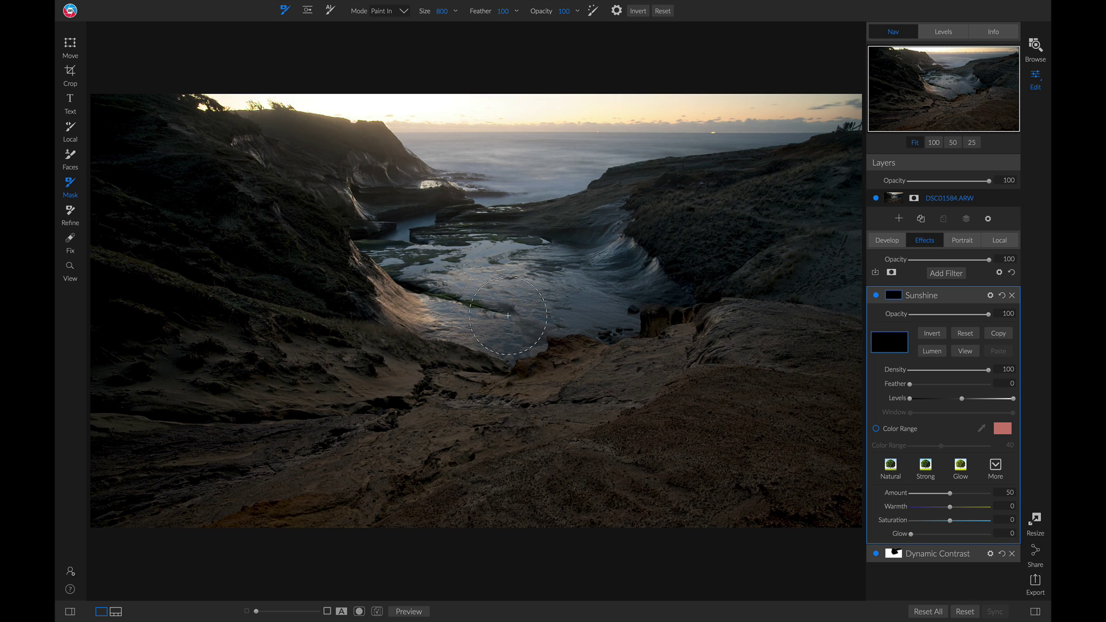
pyautogui.moveTo(593, 299); pyautogui.dragTo(593, 206)
pyautogui.moveTo(493, 189)
pyautogui.mouseDown()
pyautogui.moveTo(416, 214)
pyautogui.moveTo(494, 318)
pyautogui.mouseUp()
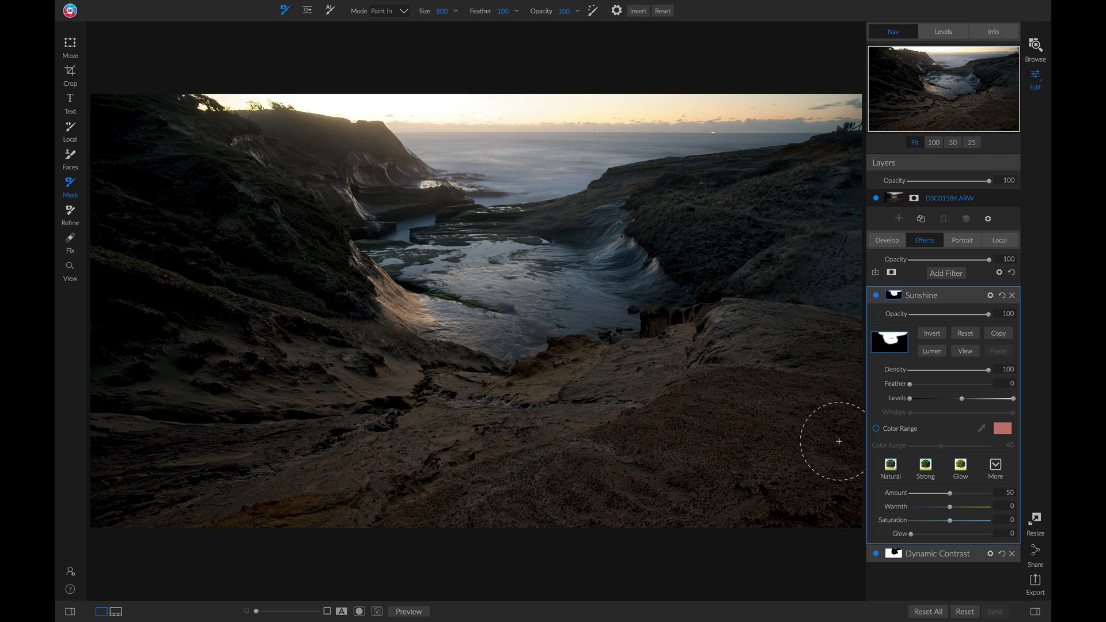
# - Raise Sunshine to Amount 76 with Warmth 4 and compare it off and on
pyautogui.moveTo(951, 493)
pyautogui.mouseDown()
pyautogui.moveTo(972, 494)
pyautogui.moveTo(955, 513)
pyautogui.mouseUp()
pyautogui.click(951, 507)
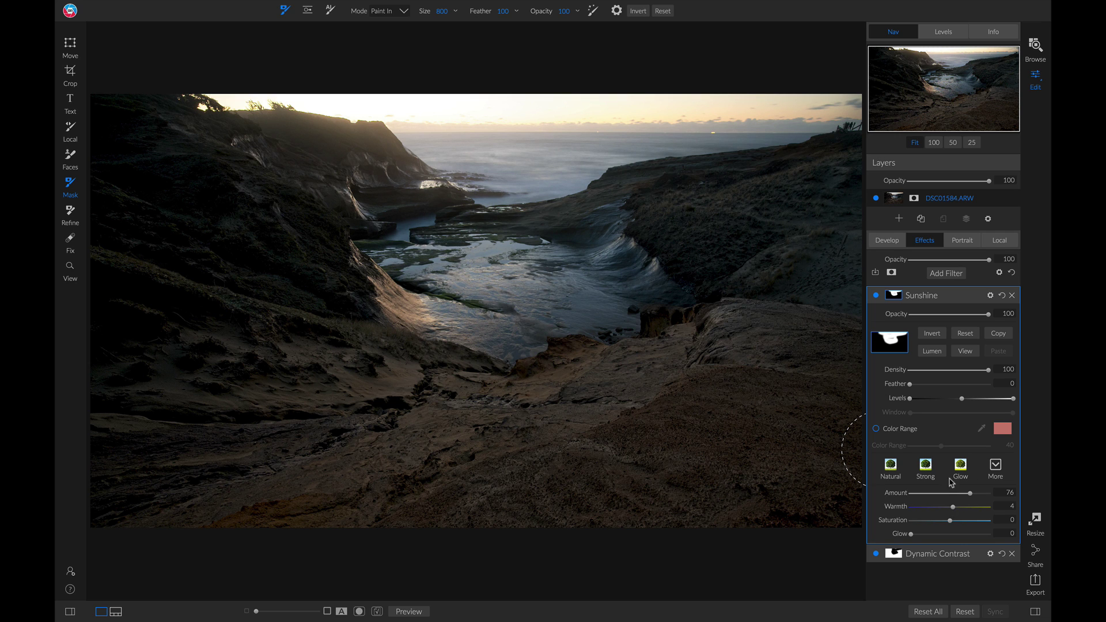
pyautogui.click(876, 296)
pyautogui.click(876, 297)
# - Add a LUTs filter using Vintage Matte's Simple Warm at Opacity 31, comparing it off and on
pyautogui.click(958, 276)
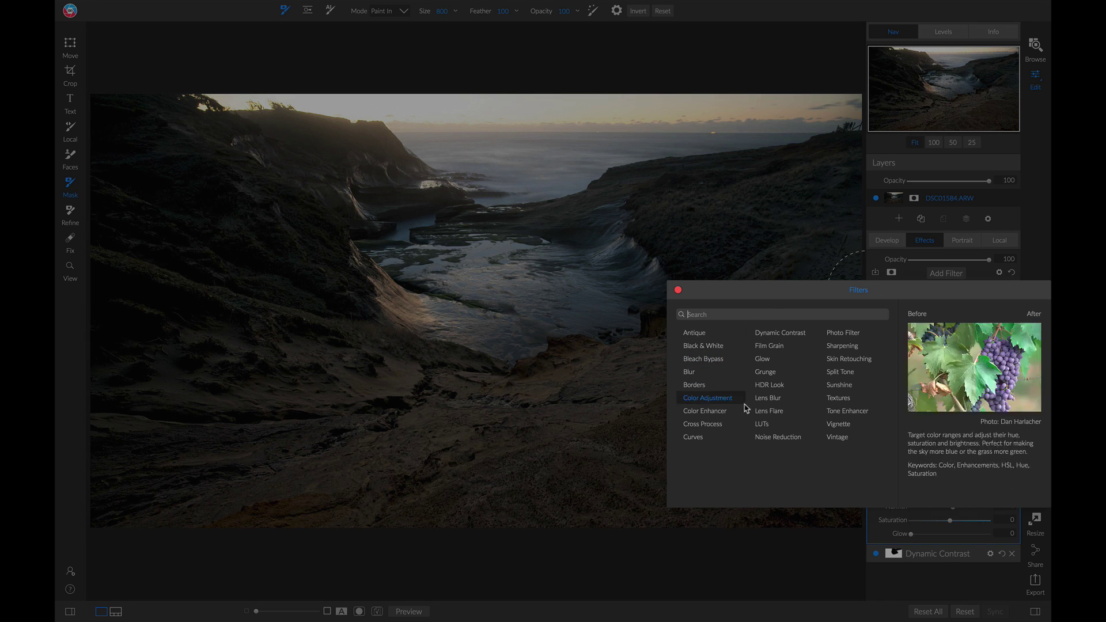
pyautogui.click(781, 427)
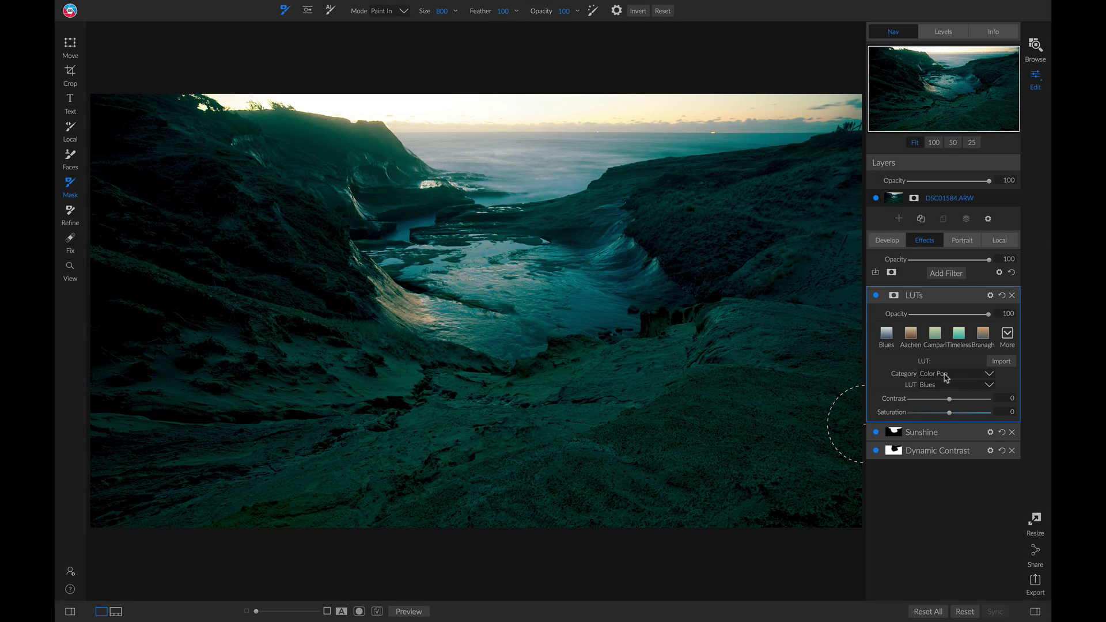
pyautogui.click(964, 375)
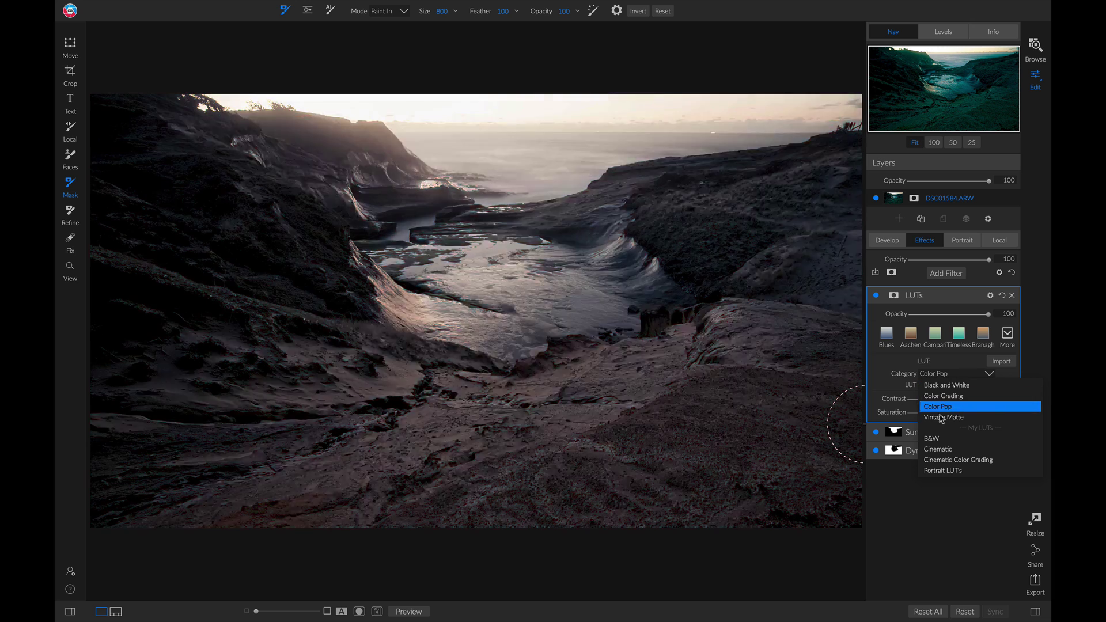
pyautogui.click(957, 417)
pyautogui.click(966, 385)
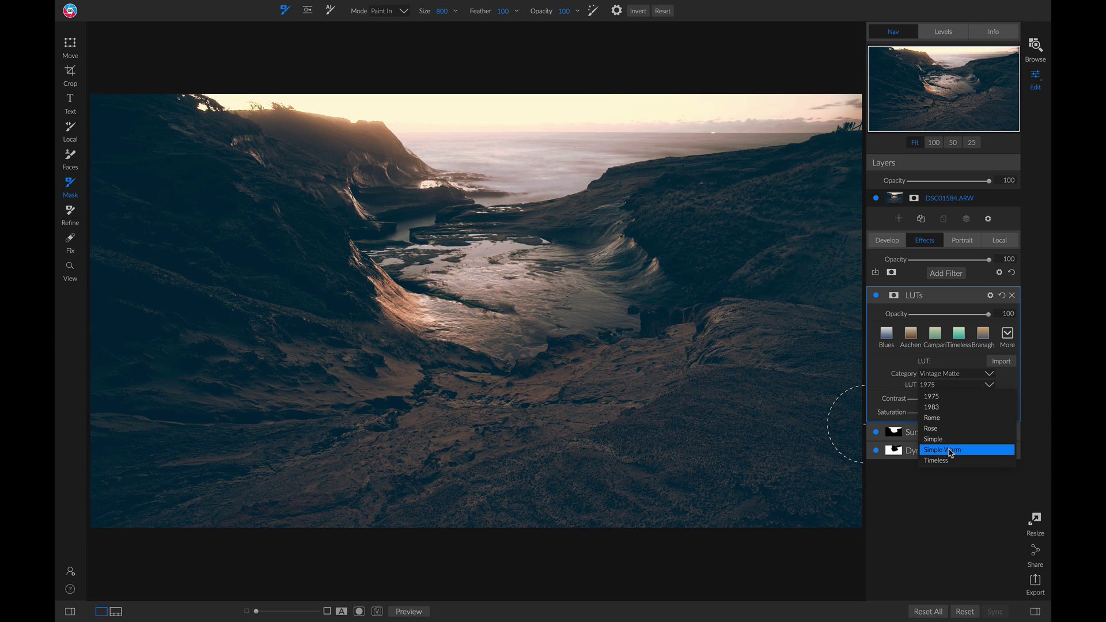
pyautogui.click(950, 450)
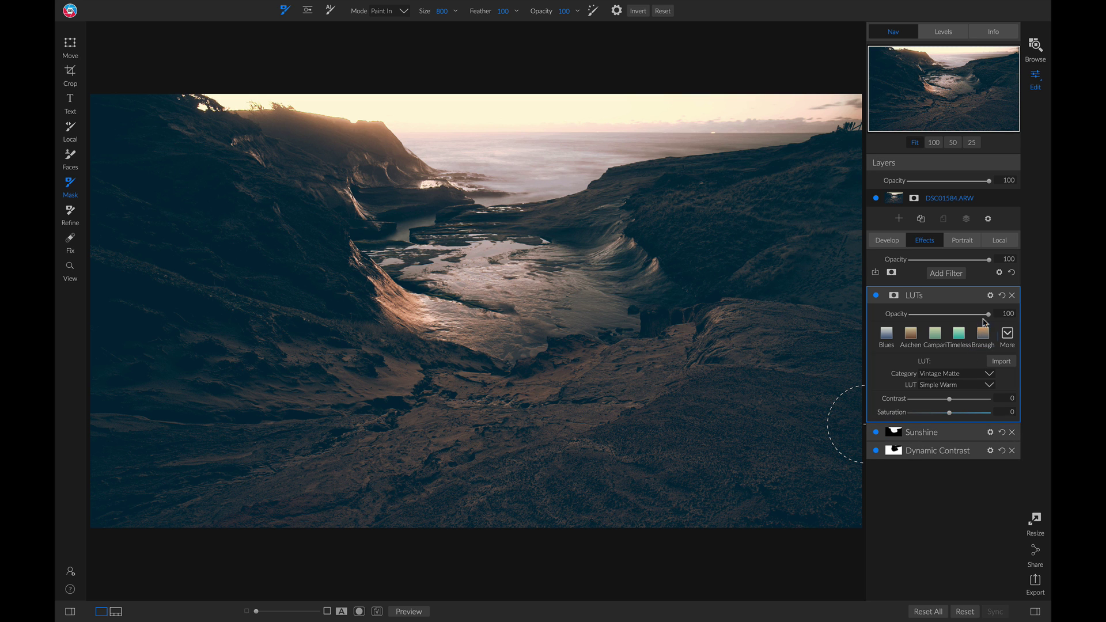
pyautogui.moveTo(989, 315); pyautogui.dragTo(935, 320)
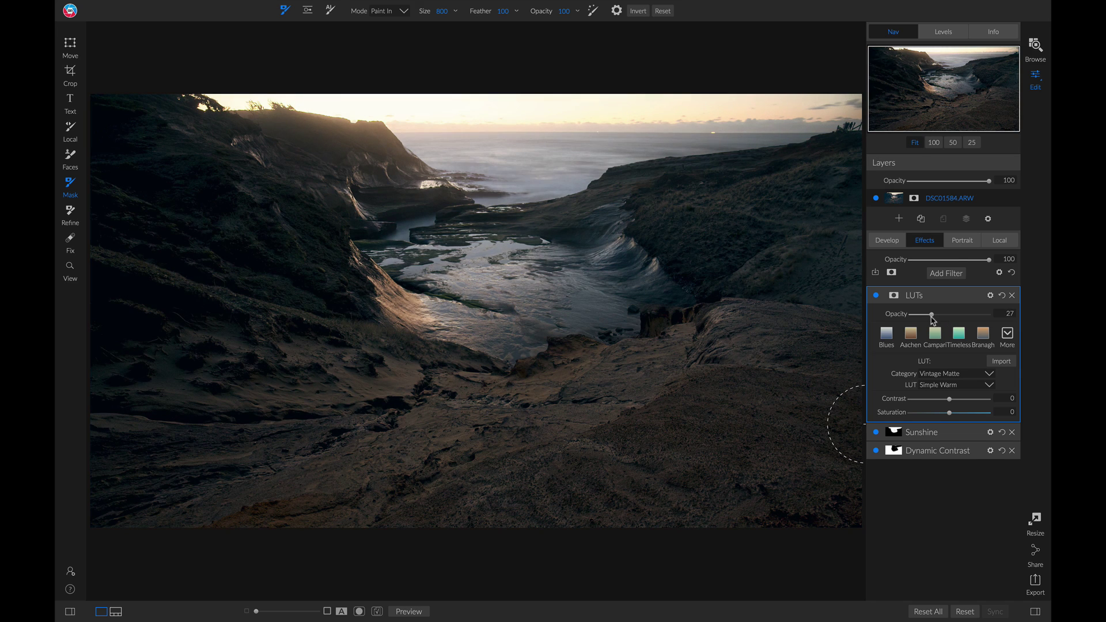
pyautogui.click(877, 297)
pyautogui.click(876, 296)
# - Paint a Reveal Shadows local adjustment over the grassy slope and left cliff at Opacity 41
pyautogui.click(1009, 242)
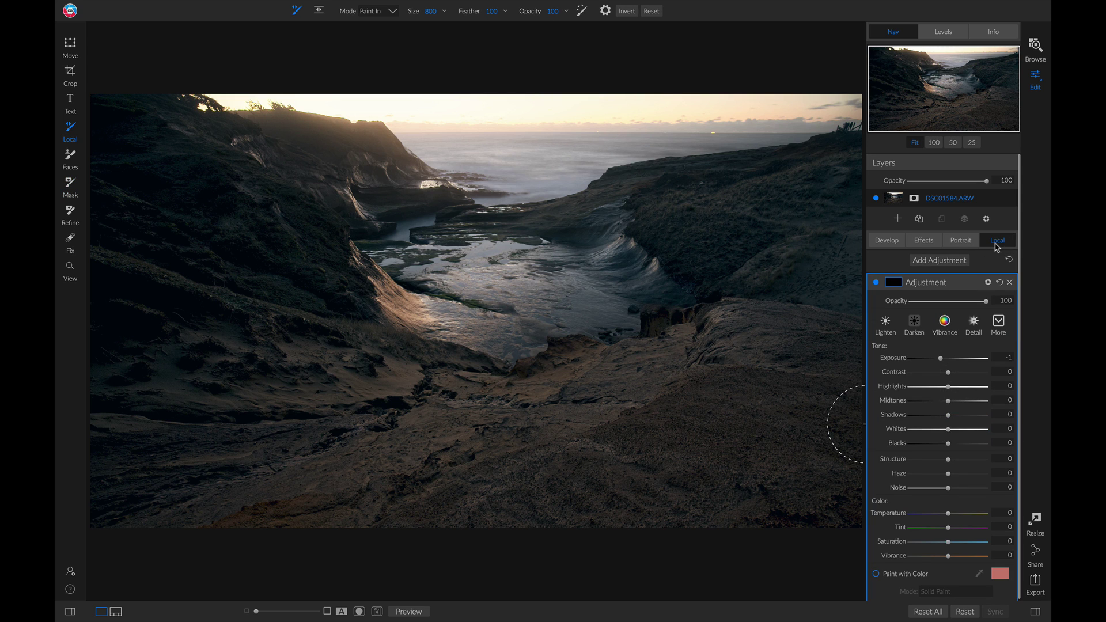
pyautogui.click(999, 323)
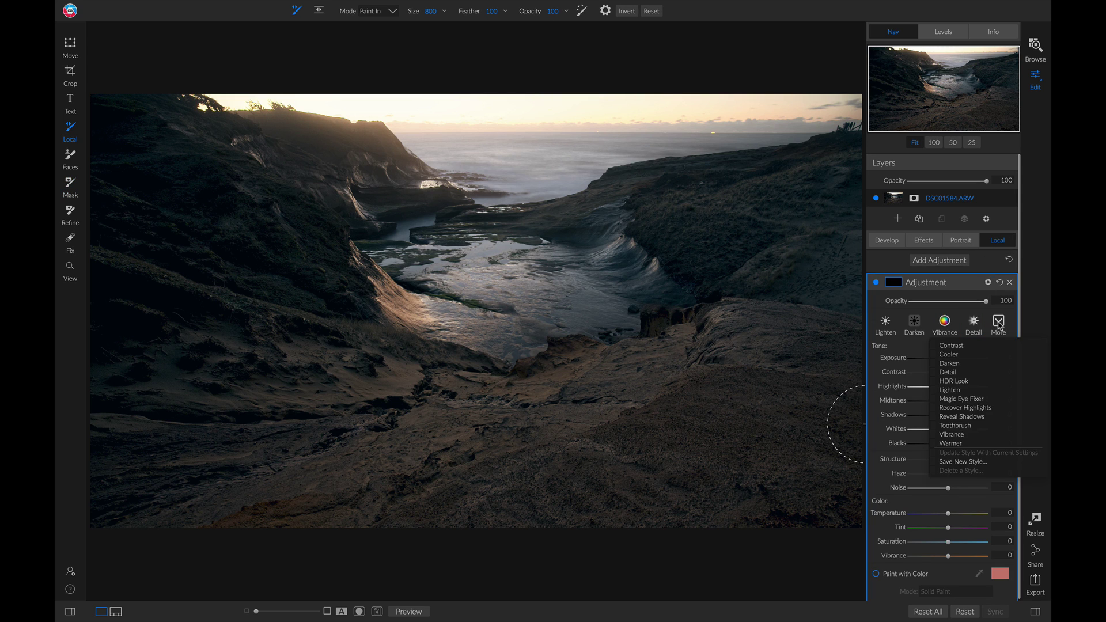
pyautogui.click(964, 418)
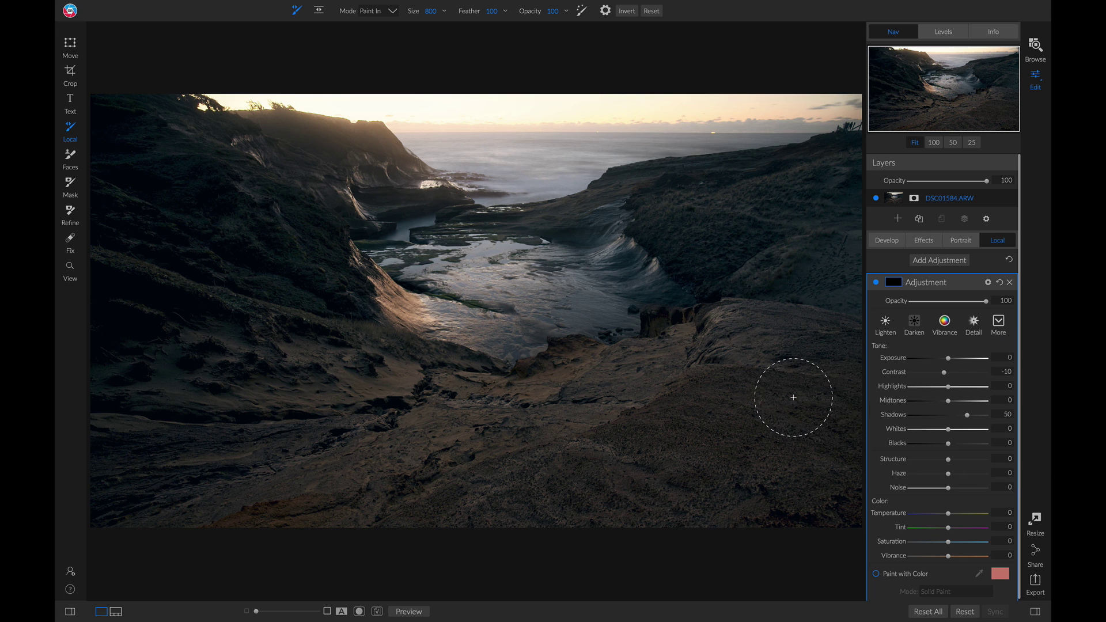
pyautogui.moveTo(672, 202)
pyautogui.mouseDown()
pyautogui.moveTo(699, 250)
pyautogui.moveTo(749, 265)
pyautogui.moveTo(701, 203)
pyautogui.moveTo(724, 176)
pyautogui.moveTo(822, 166)
pyautogui.mouseUp()
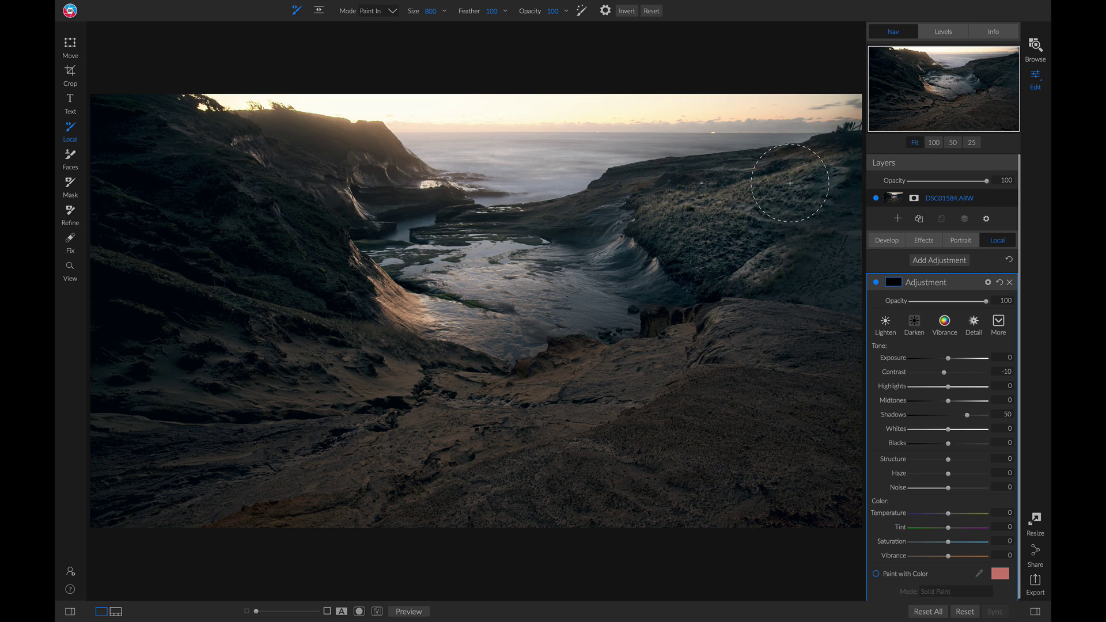
pyautogui.moveTo(269, 293)
pyautogui.mouseDown()
pyautogui.moveTo(164, 270)
pyautogui.moveTo(105, 281)
pyautogui.moveTo(91, 157)
pyautogui.moveTo(125, 123)
pyautogui.moveTo(256, 175)
pyautogui.moveTo(323, 223)
pyautogui.moveTo(181, 142)
pyautogui.moveTo(124, 246)
pyautogui.moveTo(148, 392)
pyautogui.moveTo(314, 378)
pyautogui.moveTo(87, 153)
pyautogui.moveTo(229, 238)
pyautogui.moveTo(174, 280)
pyautogui.moveTo(109, 437)
pyautogui.moveTo(97, 524)
pyautogui.moveTo(268, 421)
pyautogui.moveTo(261, 375)
pyautogui.mouseUp()
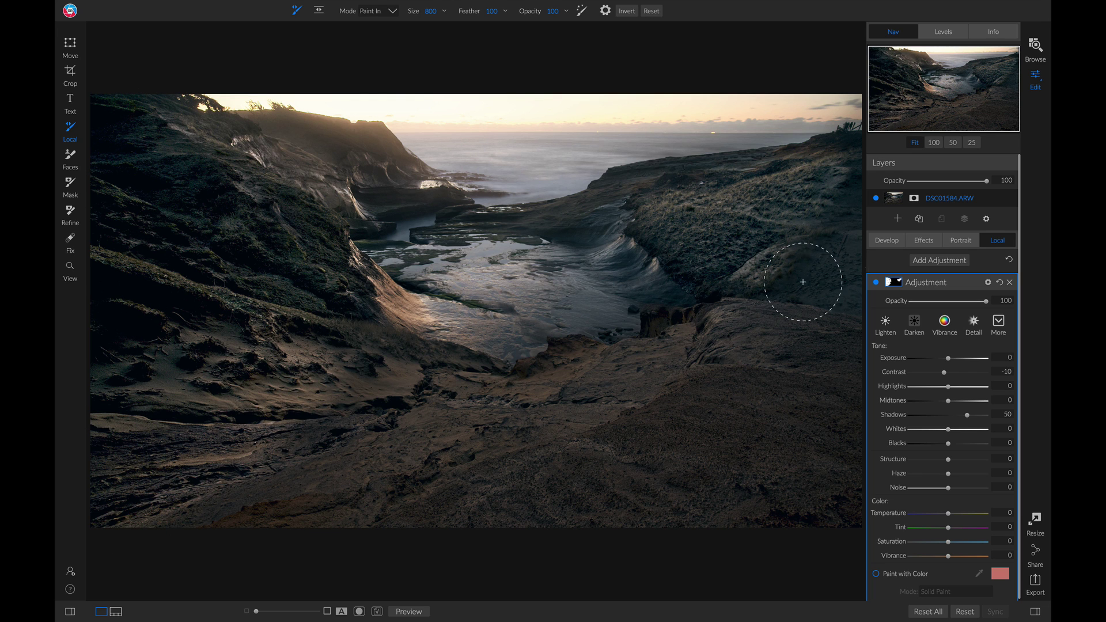
pyautogui.moveTo(987, 301)
pyautogui.mouseDown()
pyautogui.moveTo(869, 309)
pyautogui.moveTo(943, 307)
pyautogui.mouseUp()
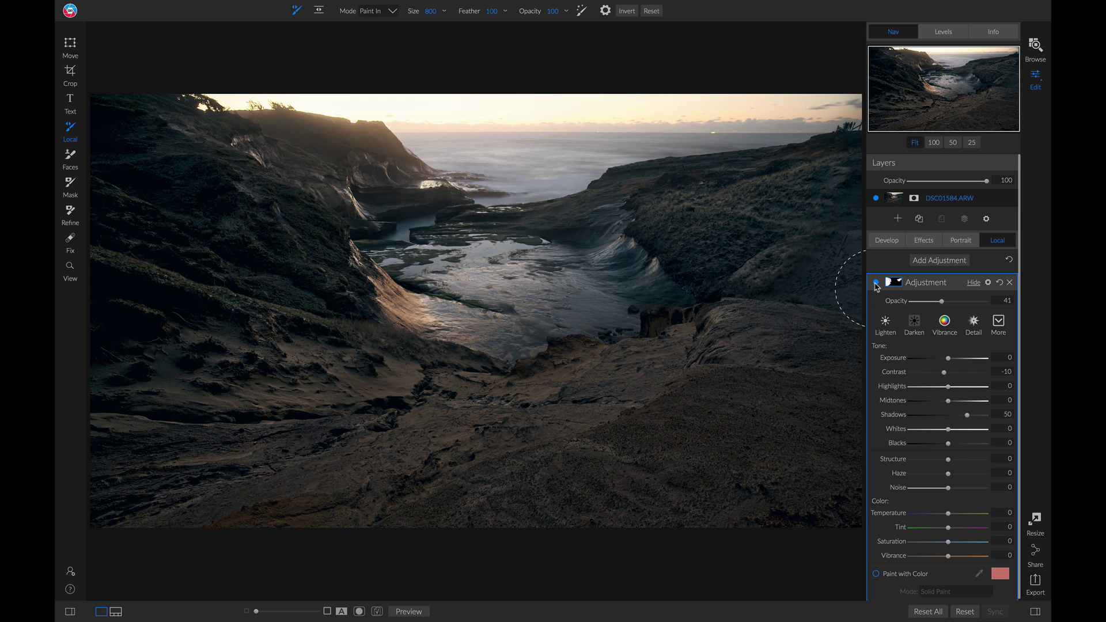
pyautogui.click(876, 282)
pyautogui.click(876, 283)
pyautogui.press('\\')
pyautogui.press('\\')
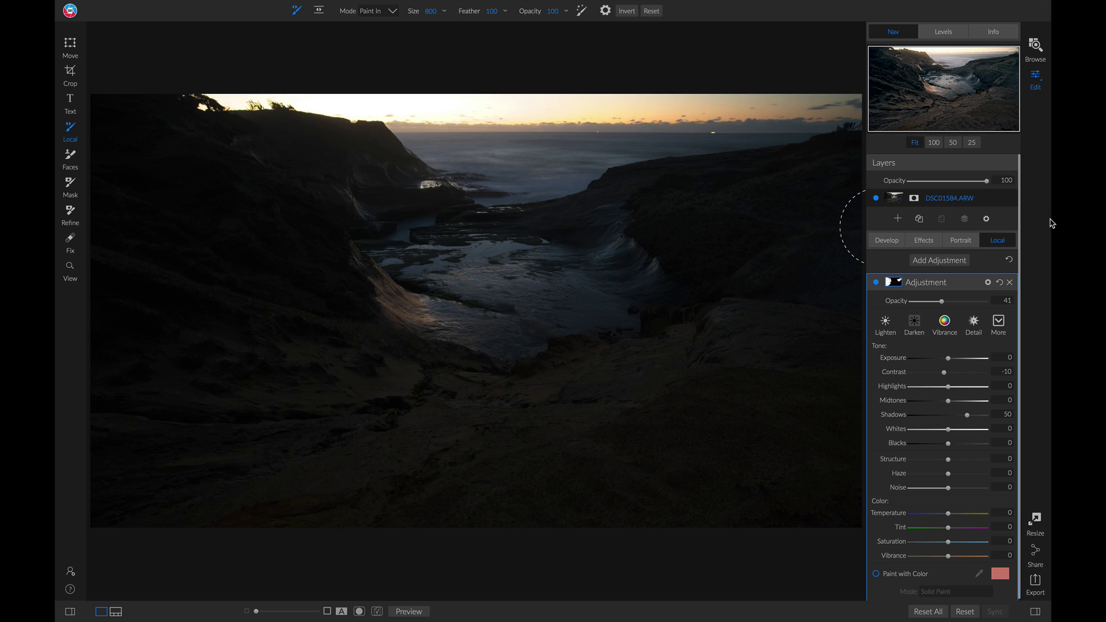